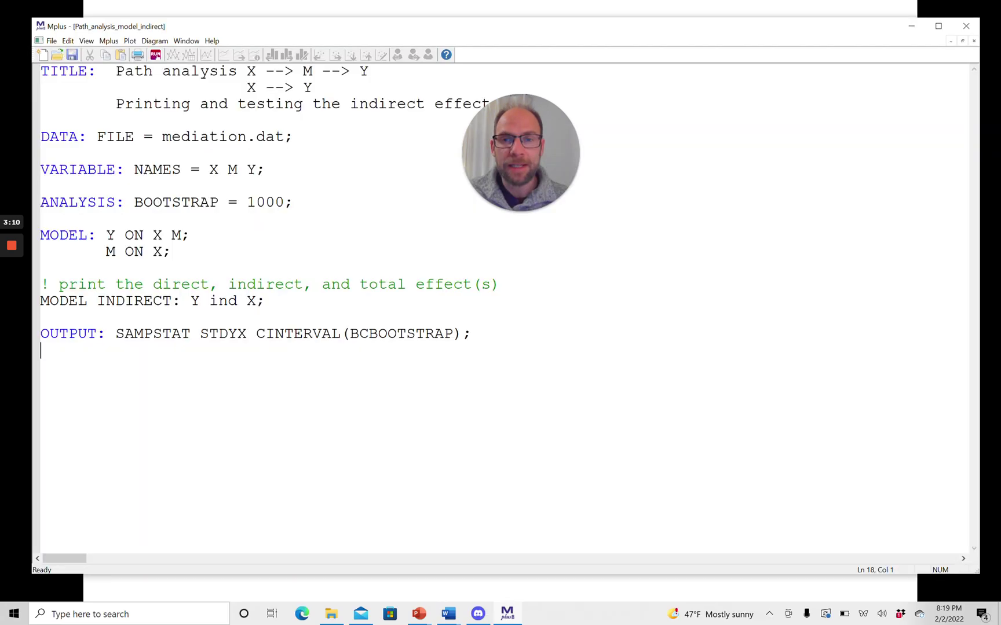
Step: Select and delete the comment and MODEL INDIRECT lines from the input file
{"action": "mouse_move", "coordinate": [558, 134]}
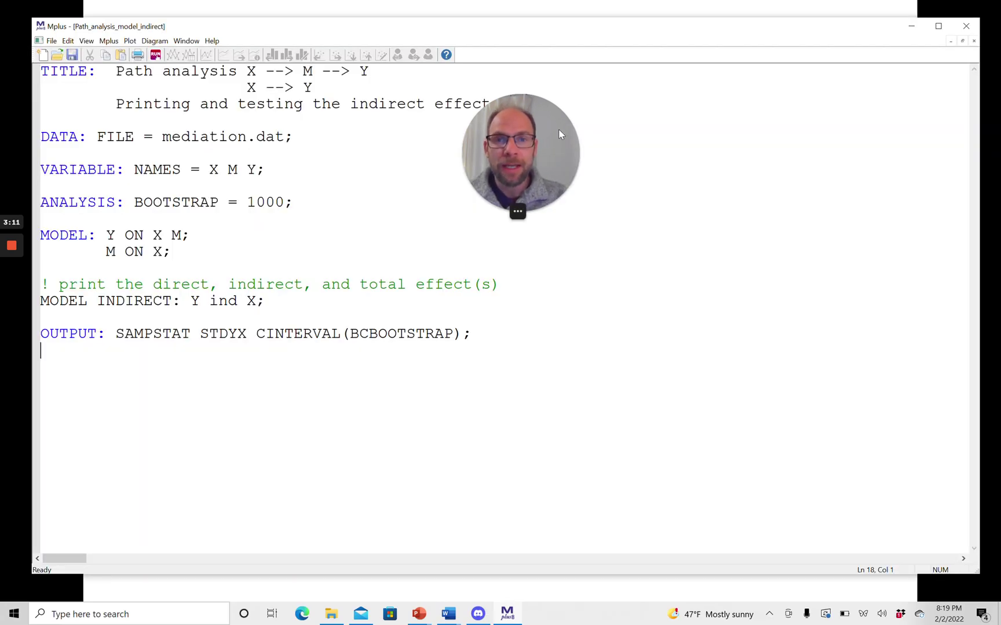
{"action": "left_click_drag", "start_coordinate": [559, 134], "coordinate": [539, 165]}
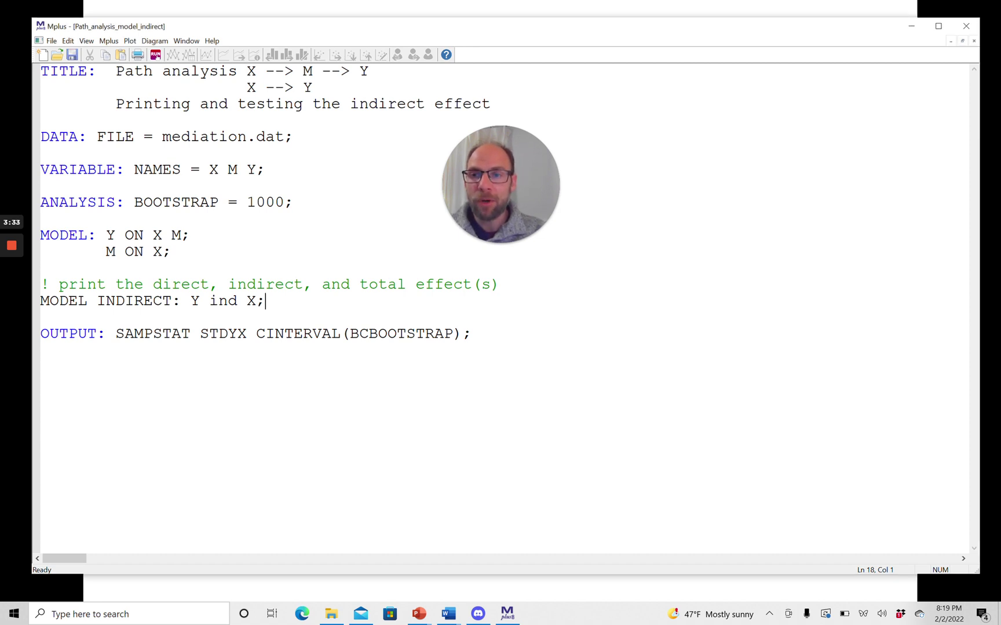
{"action": "left_click_drag", "start_coordinate": [264, 301], "coordinate": [59, 284]}
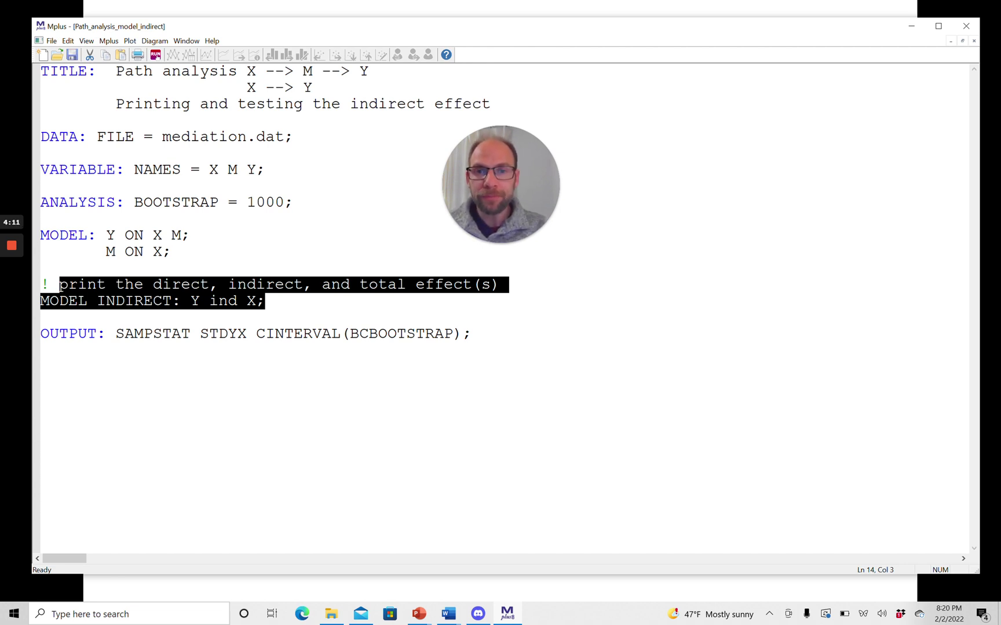
{"action": "left_click", "coordinate": [41, 218]}
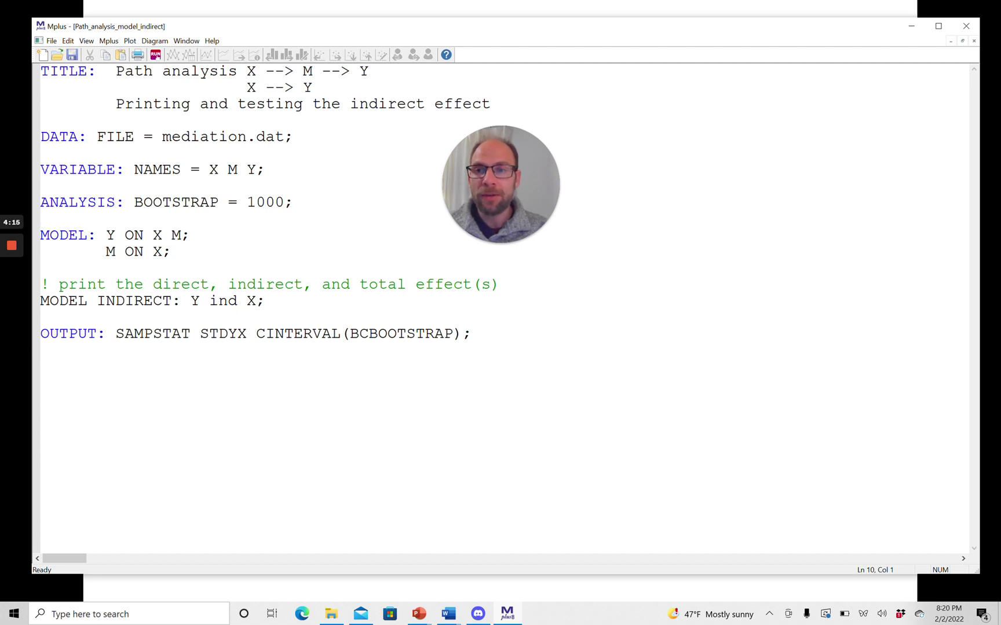
Step: Highlight the BOOTSTRAP = 1000 setting and the CINTERVAL(BCBOOTSTRAP) option in the input
{"action": "left_click_drag", "start_coordinate": [293, 202], "coordinate": [120, 202]}
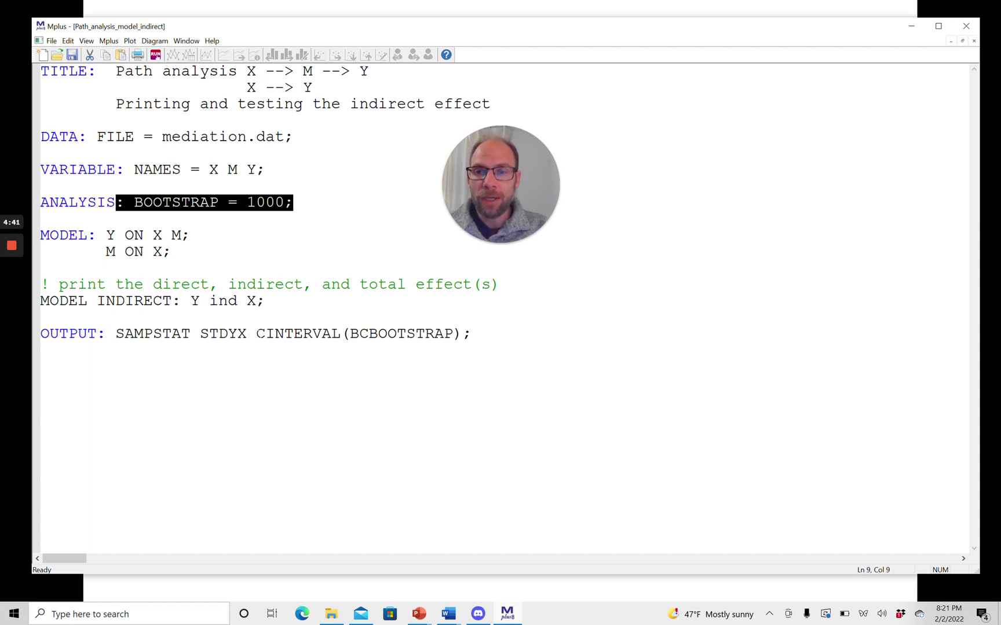
{"action": "left_click_drag", "start_coordinate": [256, 334], "coordinate": [341, 334]}
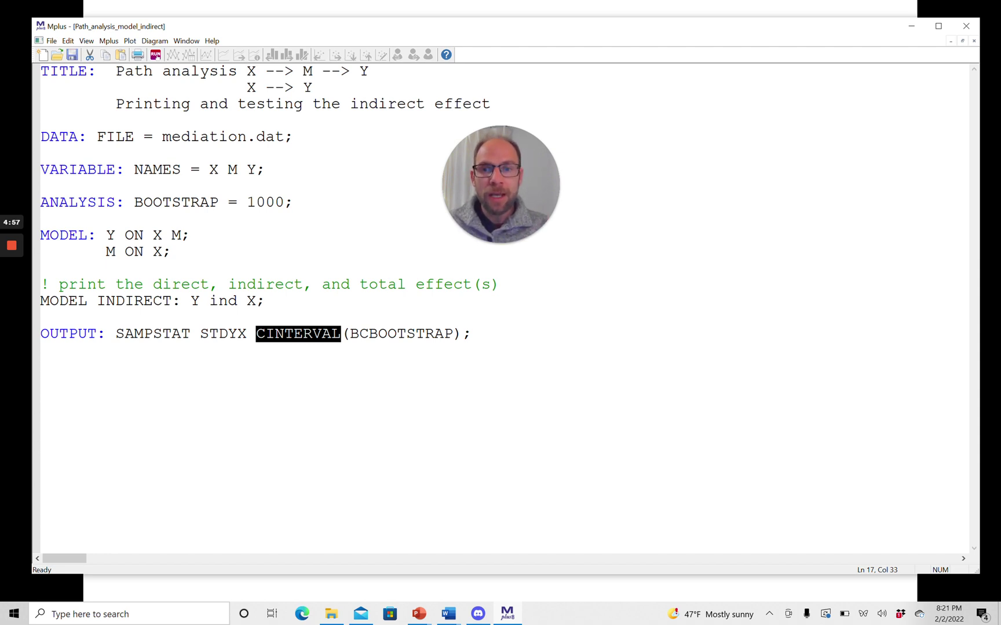
{"action": "left_click_drag", "start_coordinate": [462, 334], "coordinate": [344, 335]}
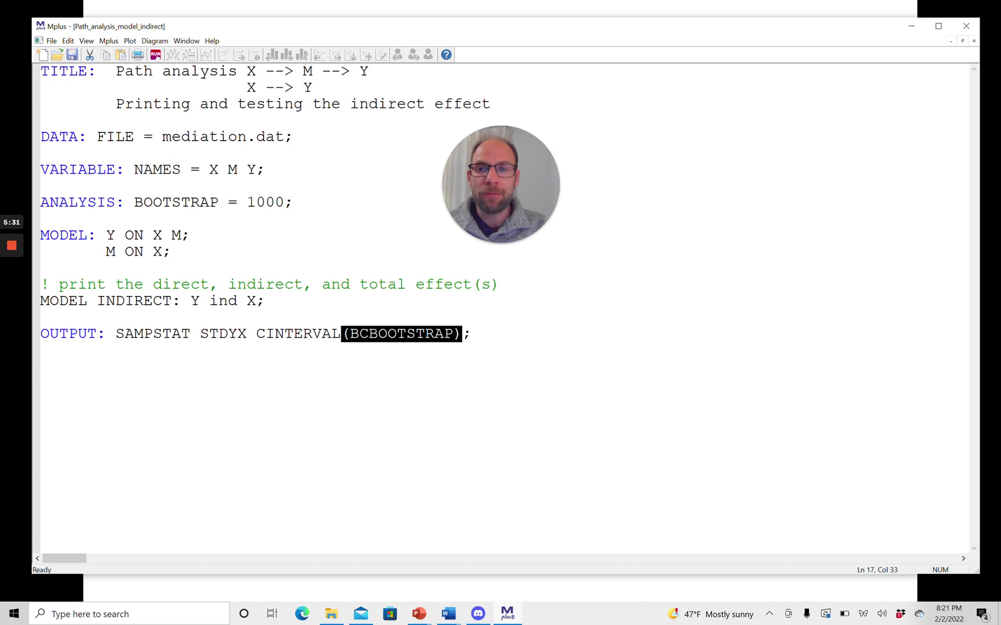
Step: Save and run the model, then find effects: total −0.178, indirect −0.085, direct −0.094
{"action": "left_click", "coordinate": [156, 56]}
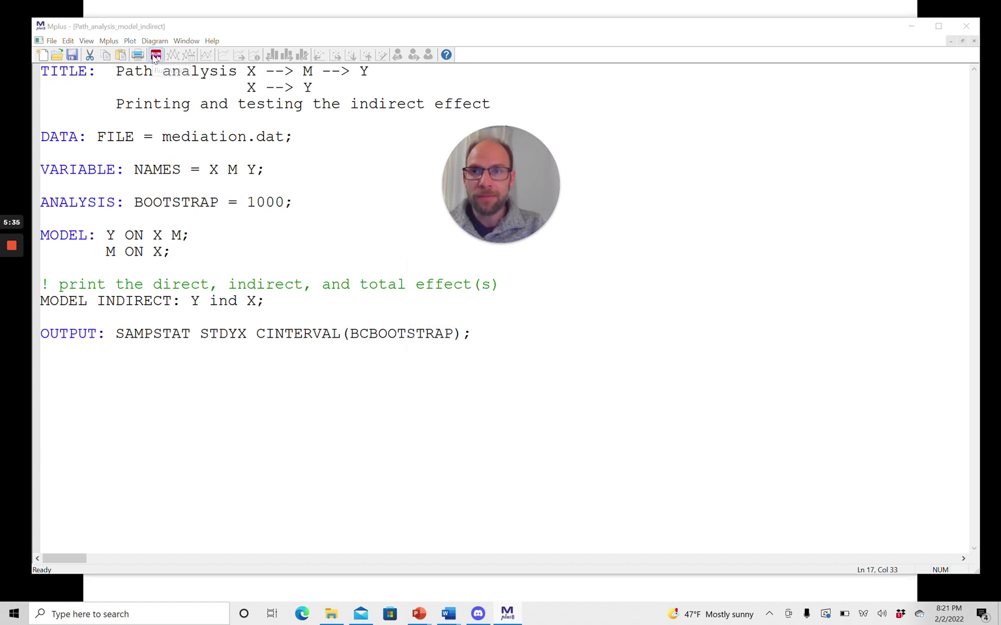
{"action": "left_click", "coordinate": [479, 328]}
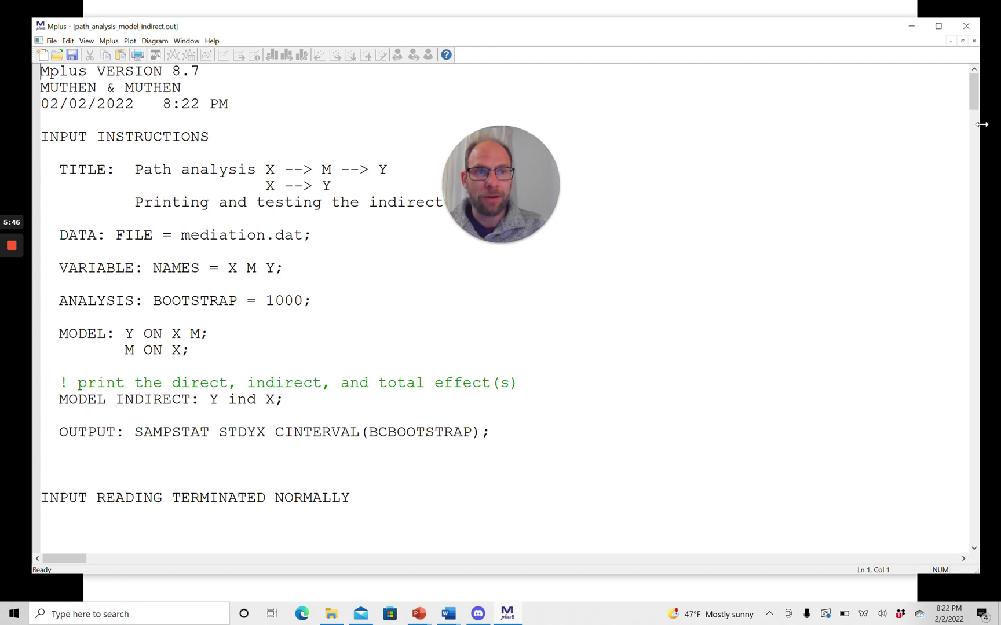
{"action": "left_click_drag", "start_coordinate": [976, 111], "coordinate": [967, 306]}
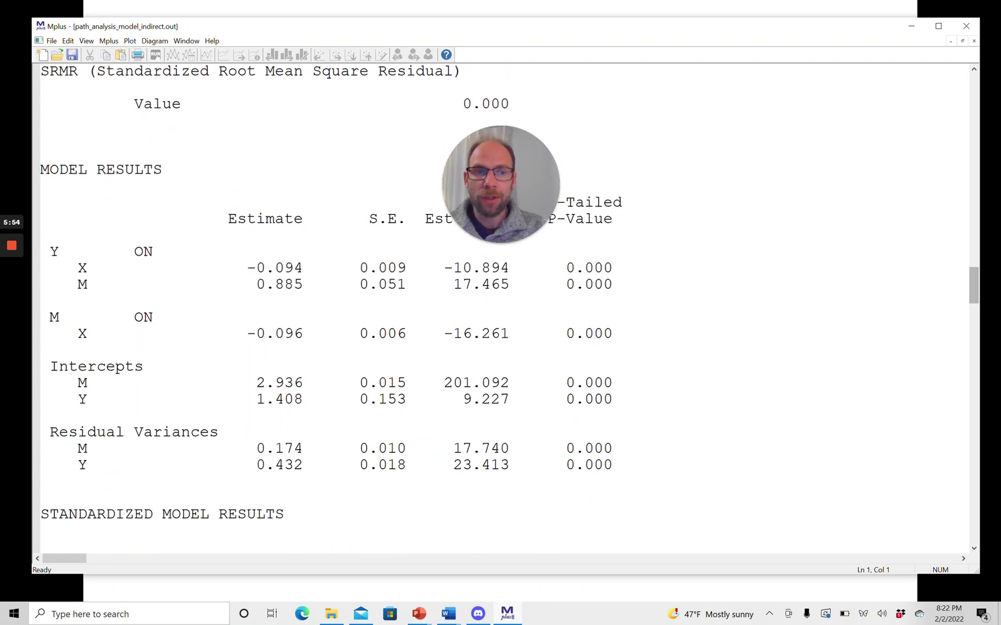
{"action": "mouse_move", "coordinate": [537, 179]}
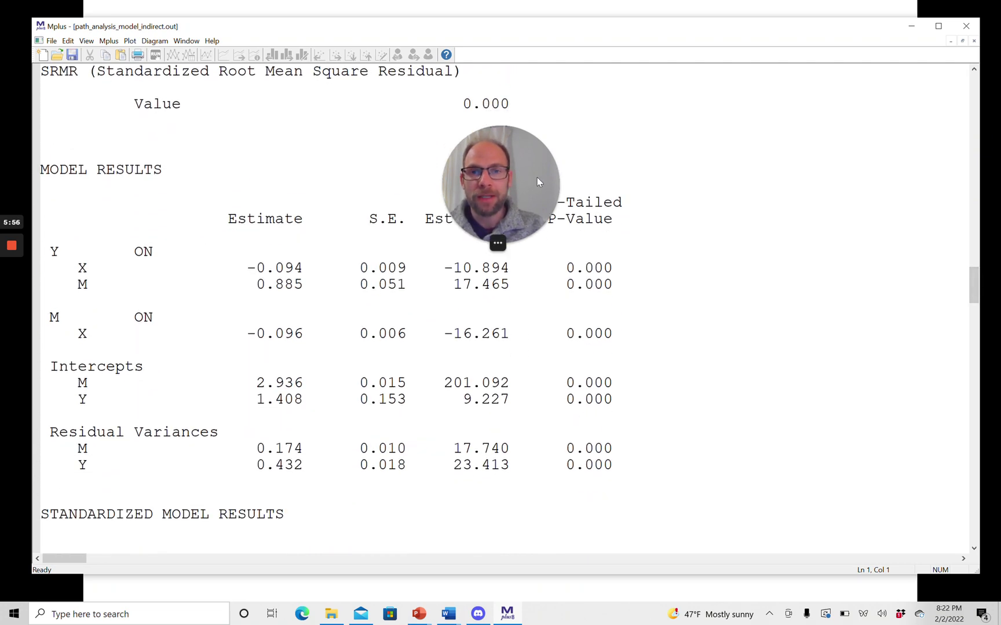
{"action": "left_click_drag", "start_coordinate": [534, 177], "coordinate": [711, 150]}
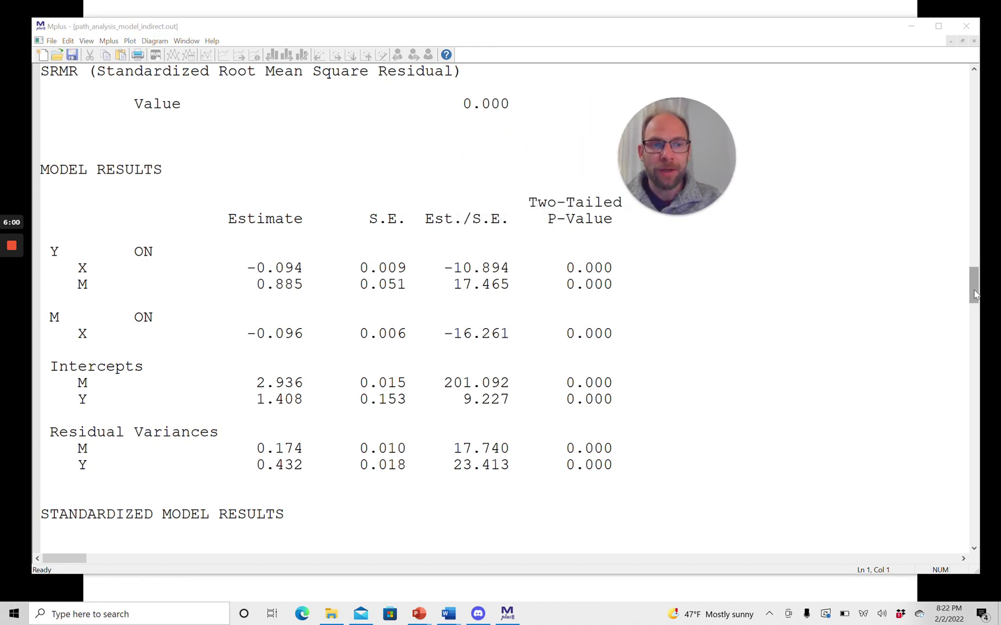
{"action": "left_click_drag", "start_coordinate": [974, 294], "coordinate": [978, 364]}
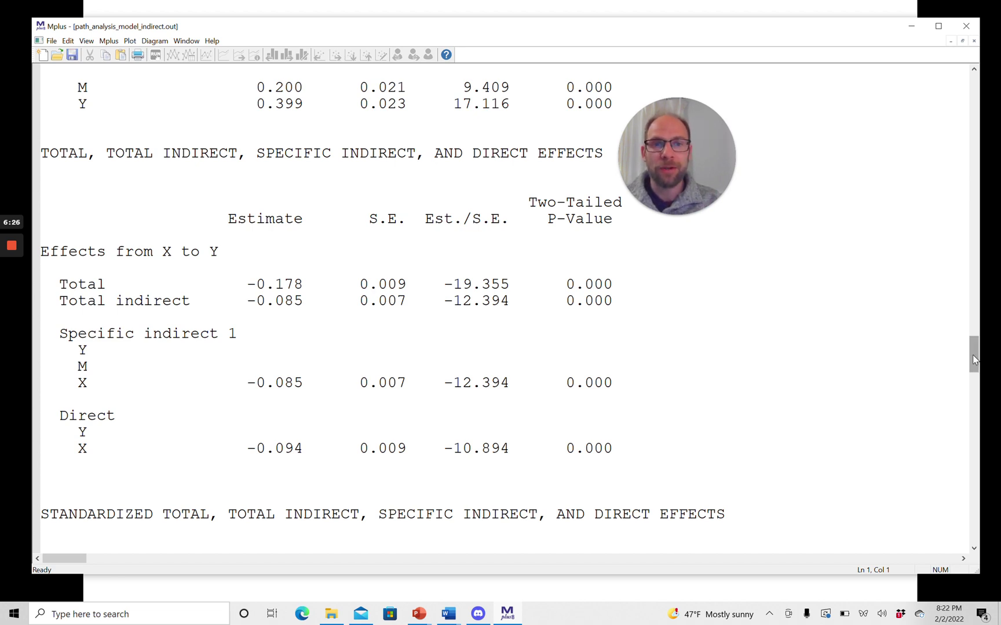
Step: Scroll to the bootstrap confidence intervals: Y ON X −0.094, 95% CI −0.111 to −0.077
{"action": "left_click_drag", "start_coordinate": [973, 359], "coordinate": [975, 419]}
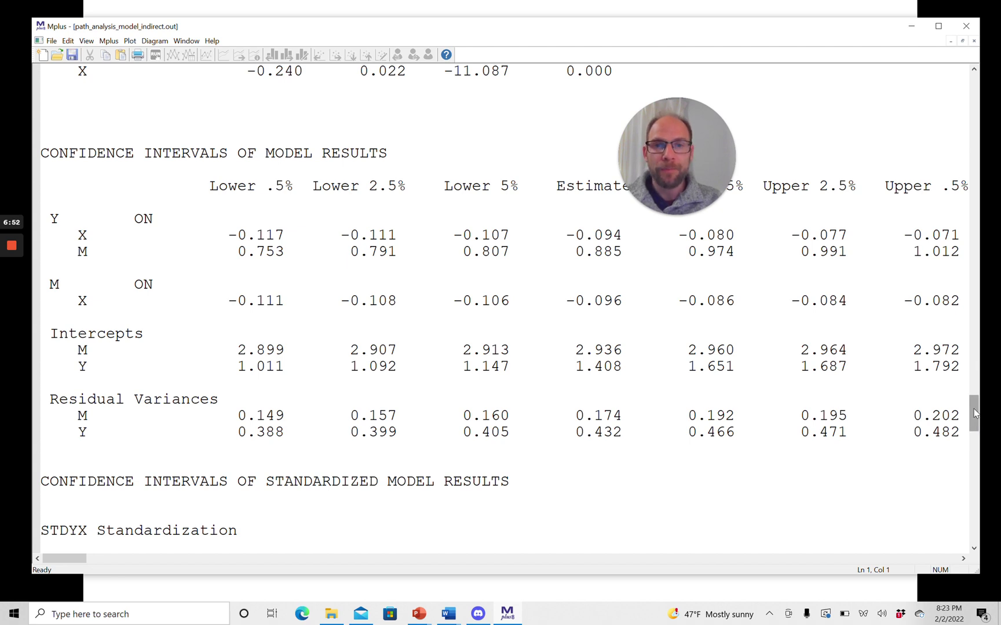
{"action": "left_click_drag", "start_coordinate": [974, 414], "coordinate": [975, 440]}
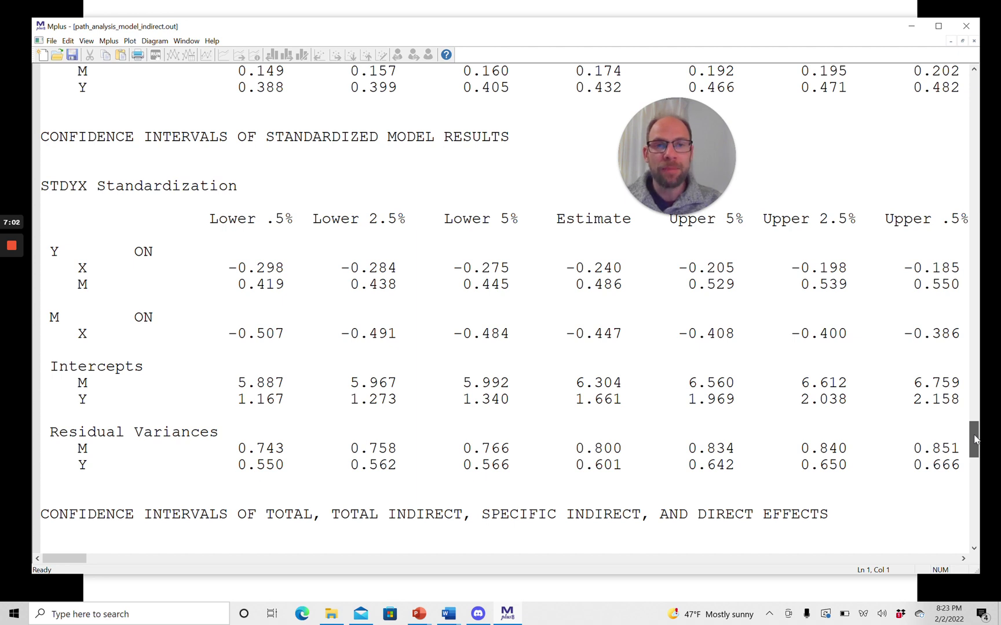
{"action": "left_click_drag", "start_coordinate": [975, 440], "coordinate": [974, 471]}
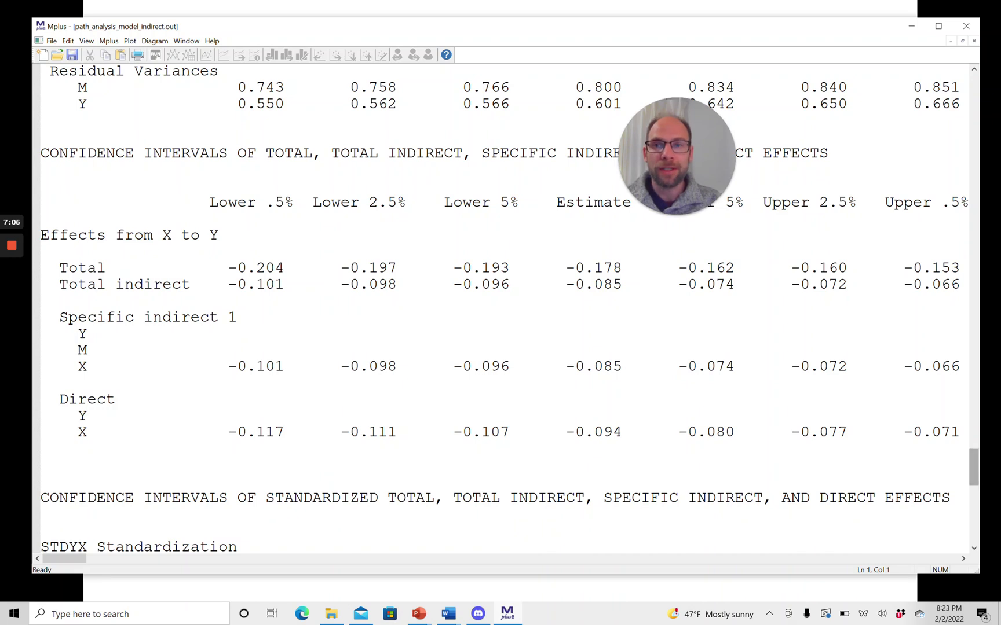
{"action": "mouse_move", "coordinate": [627, 154]}
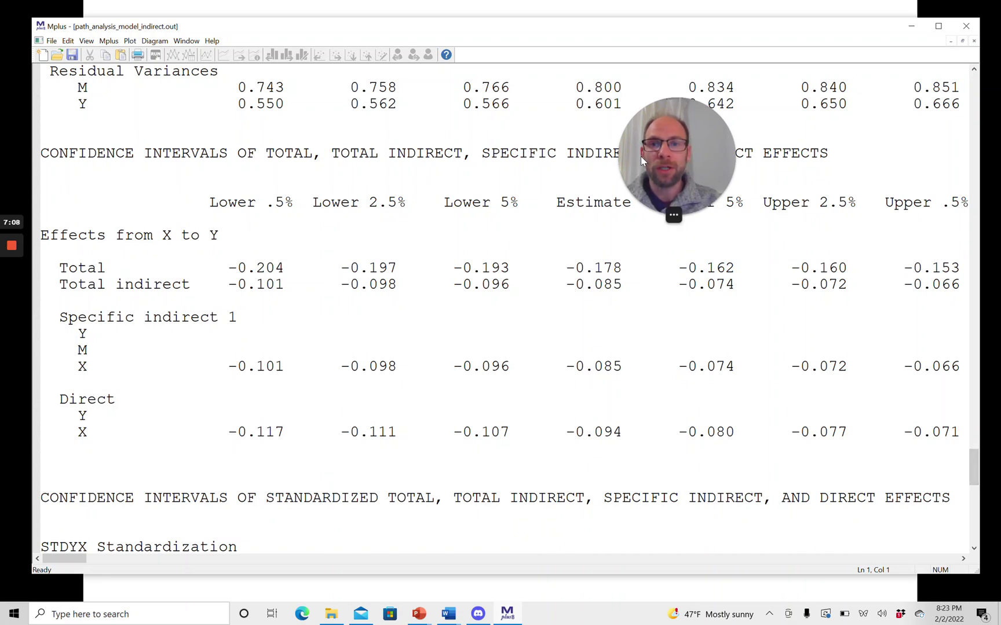
{"action": "left_click_drag", "start_coordinate": [640, 157], "coordinate": [867, 137]}
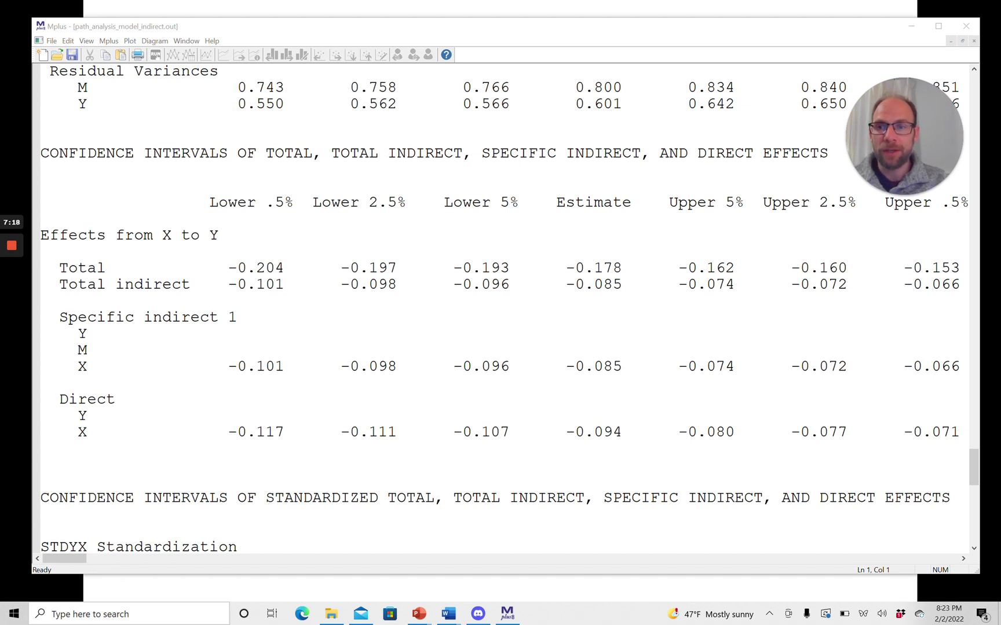
{"action": "left_click_drag", "start_coordinate": [58, 318], "coordinate": [964, 370]}
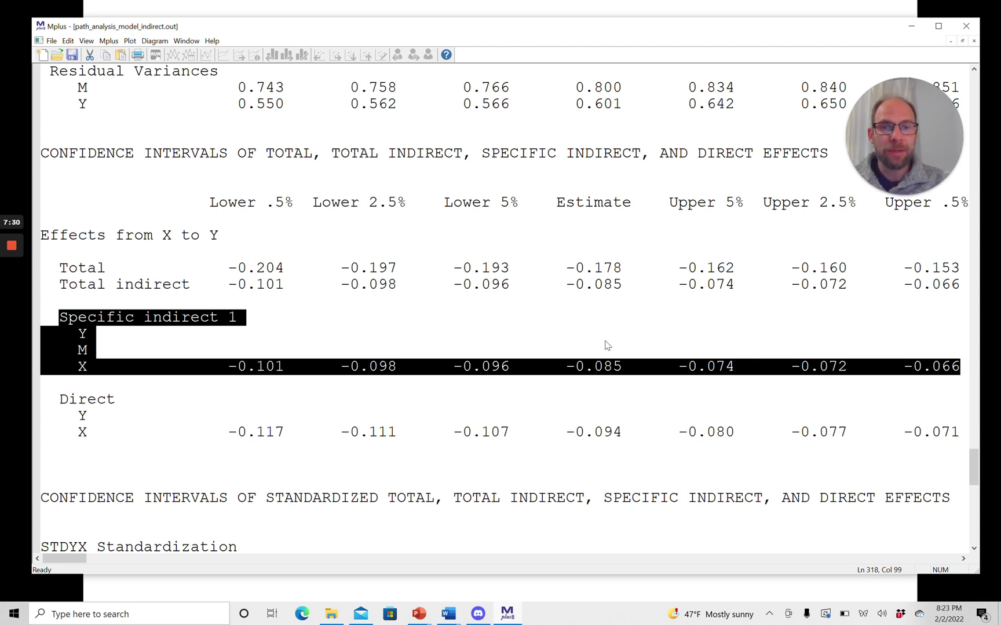
{"action": "right_click", "coordinate": [608, 371]}
{"action": "right_click", "coordinate": [610, 363]}
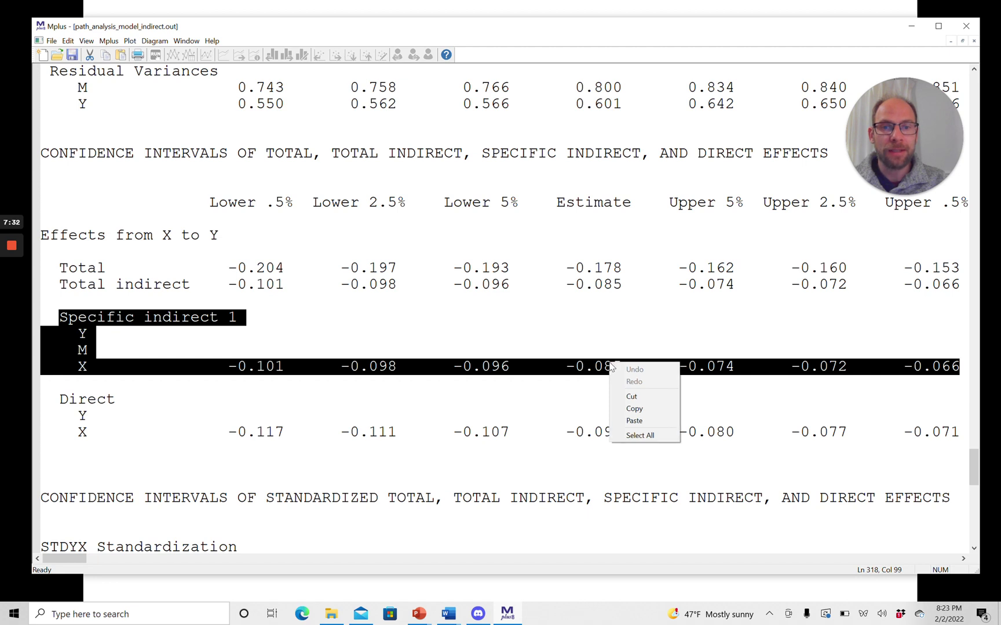
{"action": "left_click", "coordinate": [576, 367]}
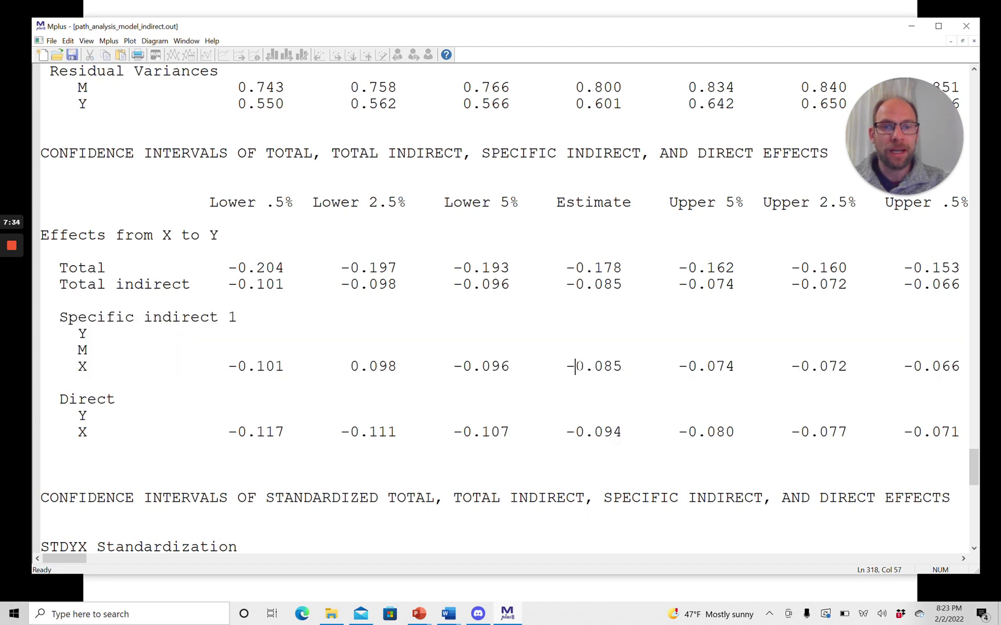
{"action": "left_click_drag", "start_coordinate": [566, 367], "coordinate": [622, 372]}
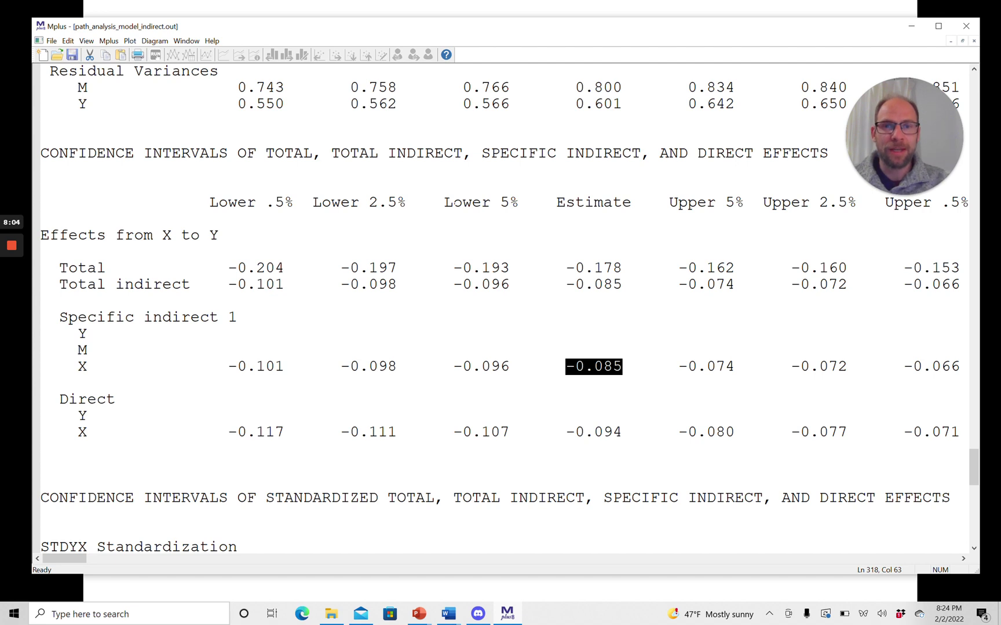
{"action": "right_click", "coordinate": [504, 203]}
{"action": "right_click", "coordinate": [511, 202]}
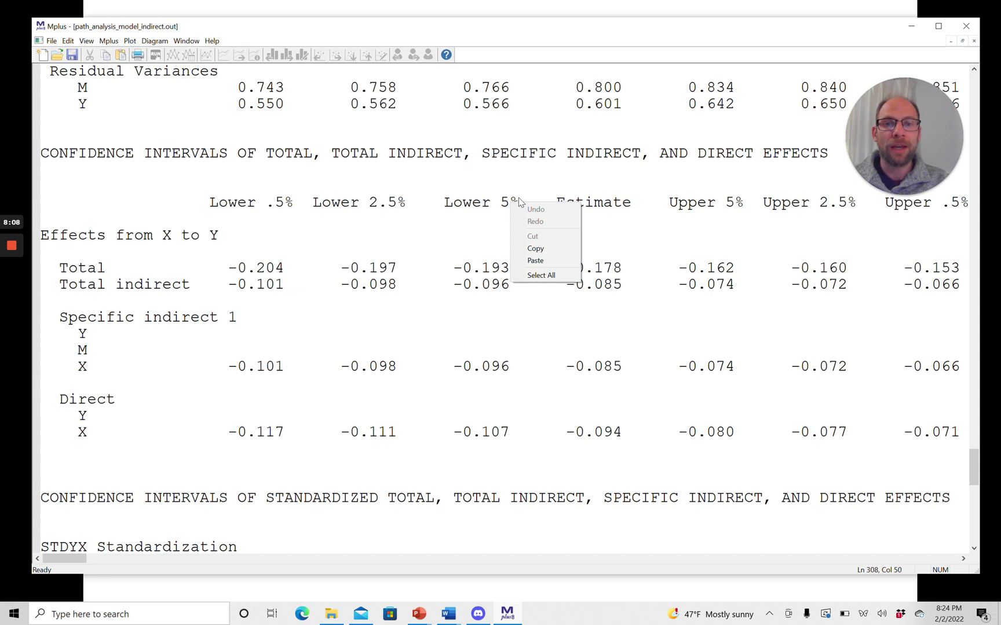
{"action": "right_click", "coordinate": [519, 198]}
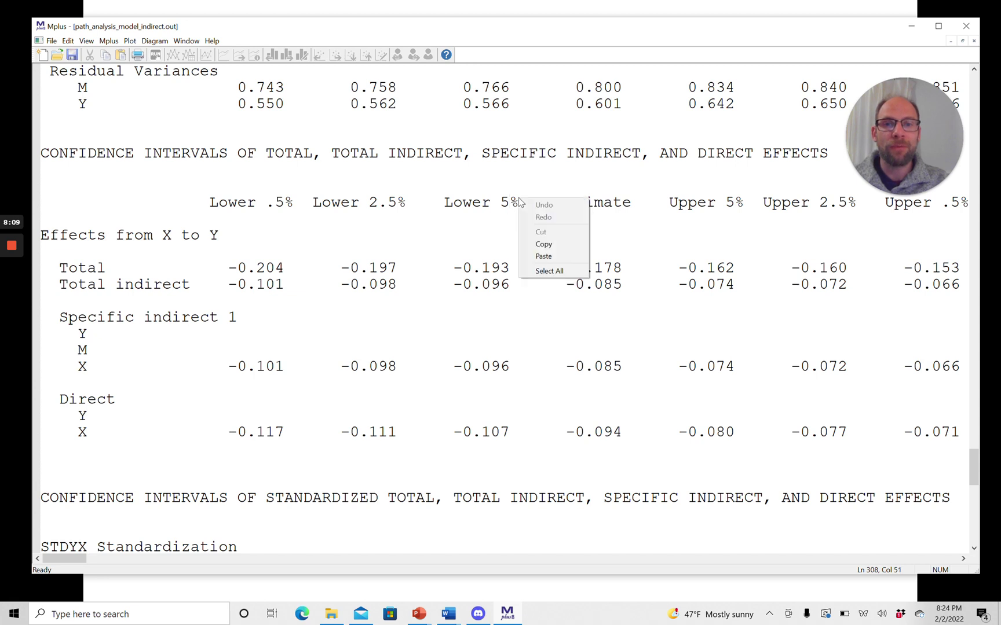
{"action": "left_click", "coordinate": [738, 203]}
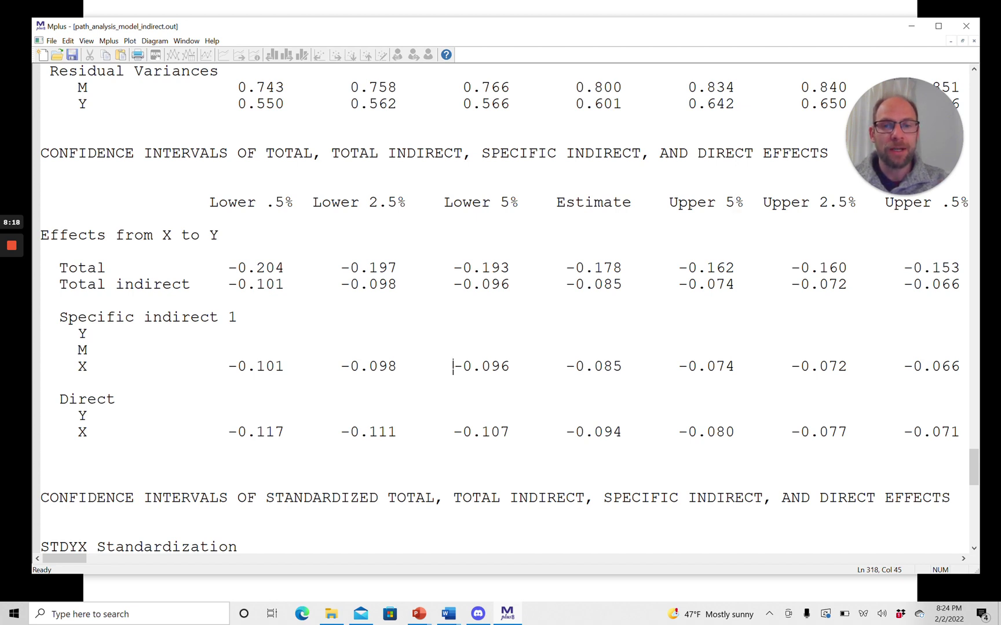
{"action": "left_click_drag", "start_coordinate": [453, 367], "coordinate": [510, 367]}
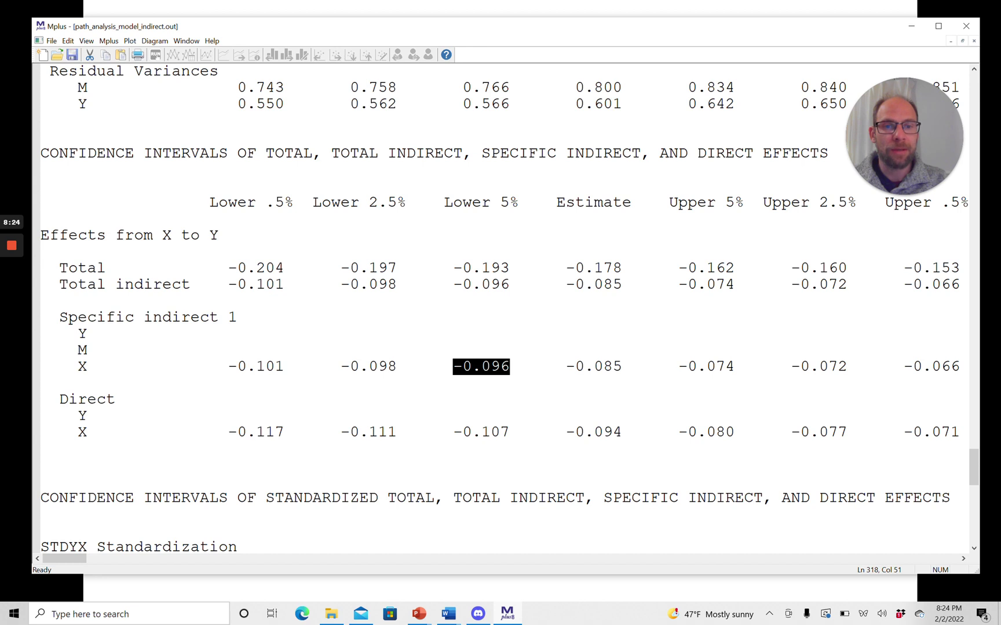
{"action": "left_click_drag", "start_coordinate": [678, 367], "coordinate": [731, 369]}
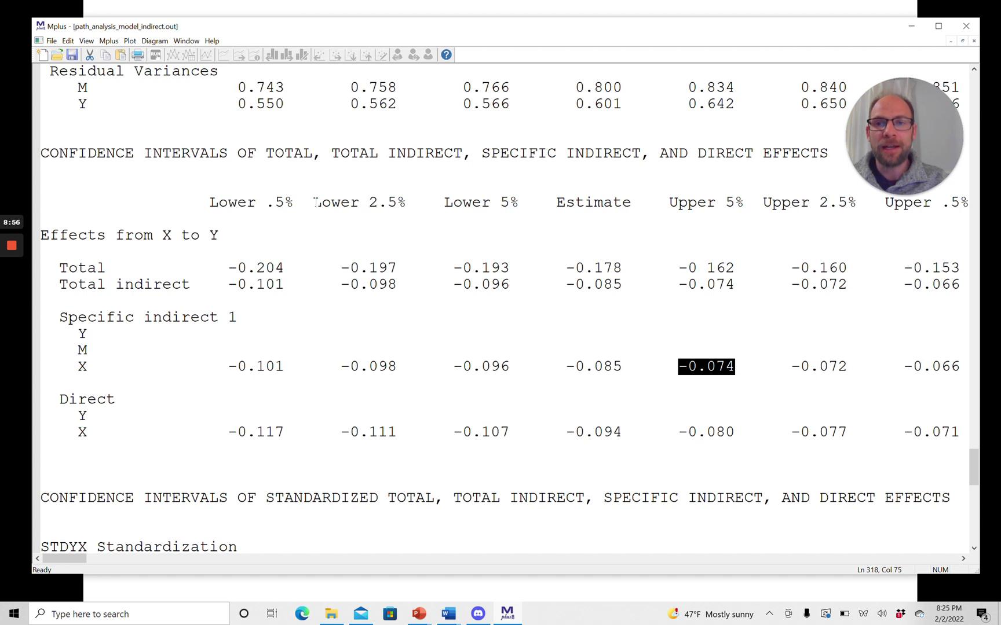
{"action": "left_click_drag", "start_coordinate": [312, 202], "coordinate": [406, 202]}
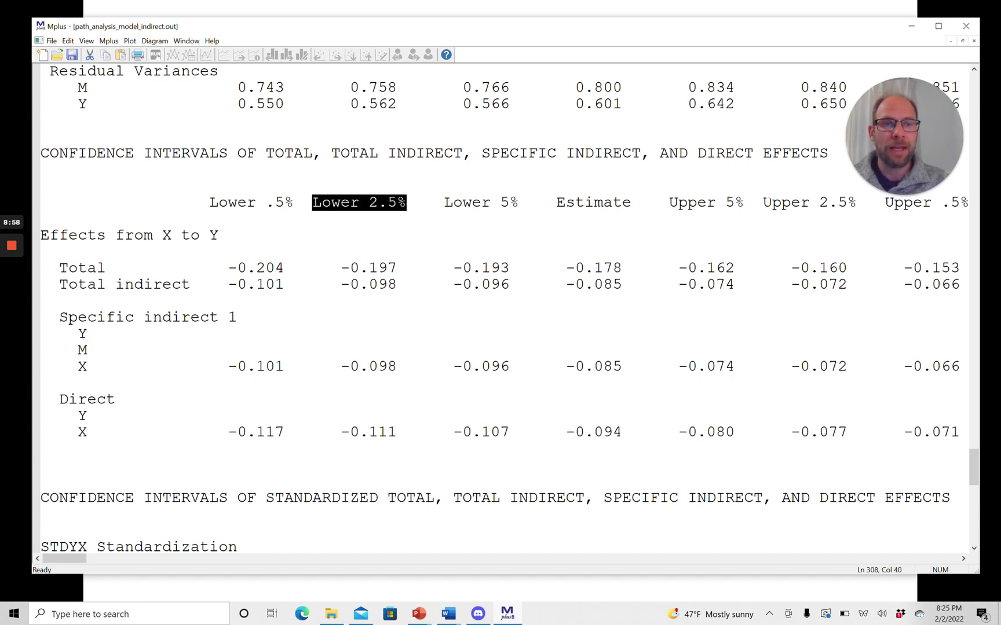
{"action": "left_click_drag", "start_coordinate": [763, 202], "coordinate": [855, 208]}
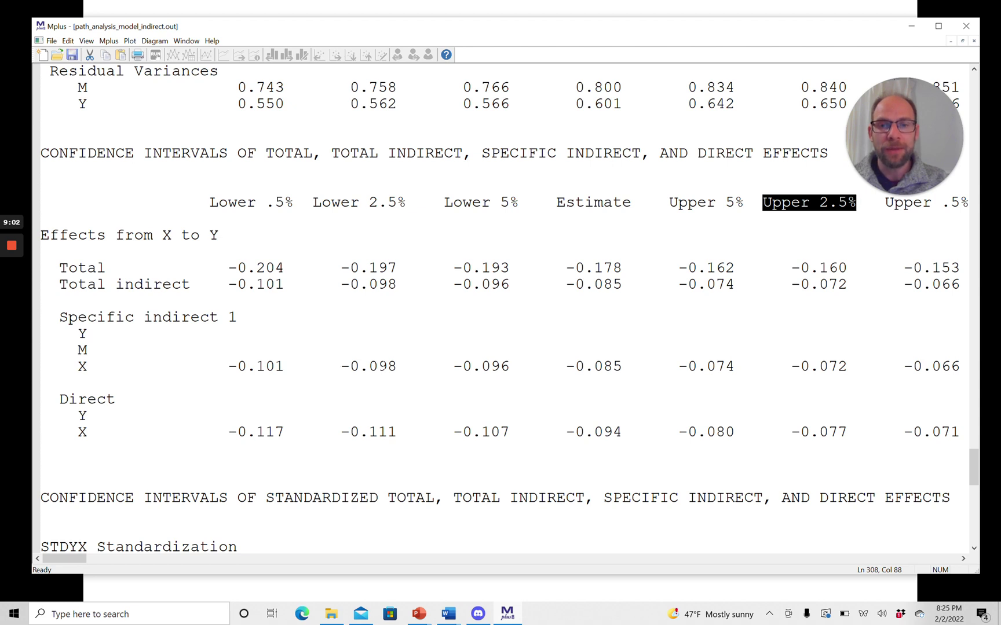
{"action": "right_click", "coordinate": [392, 367]}
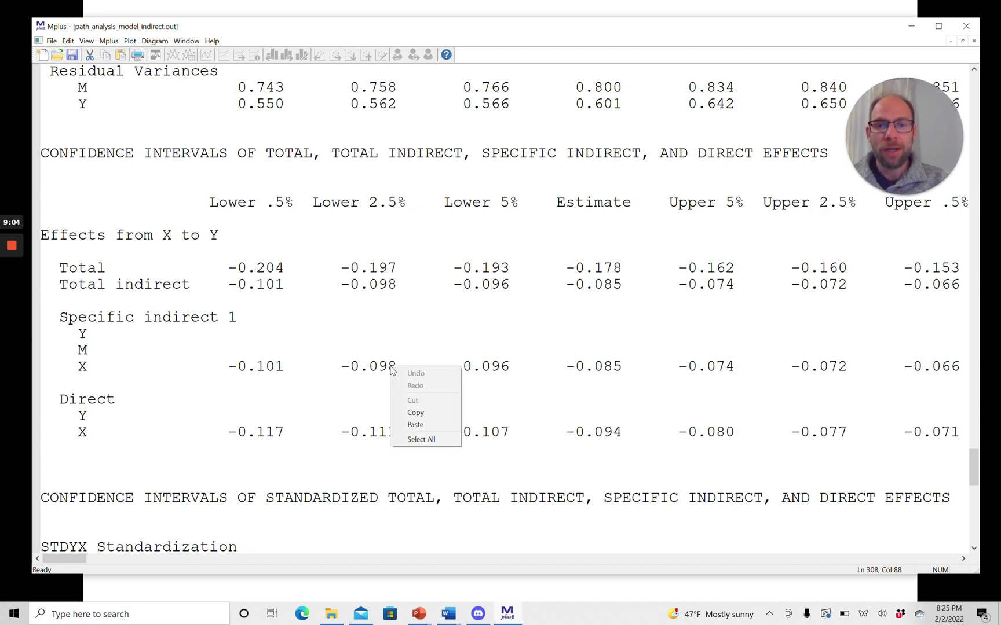
{"action": "left_click", "coordinate": [378, 368]}
{"action": "left_click_drag", "start_coordinate": [360, 366], "coordinate": [405, 371]}
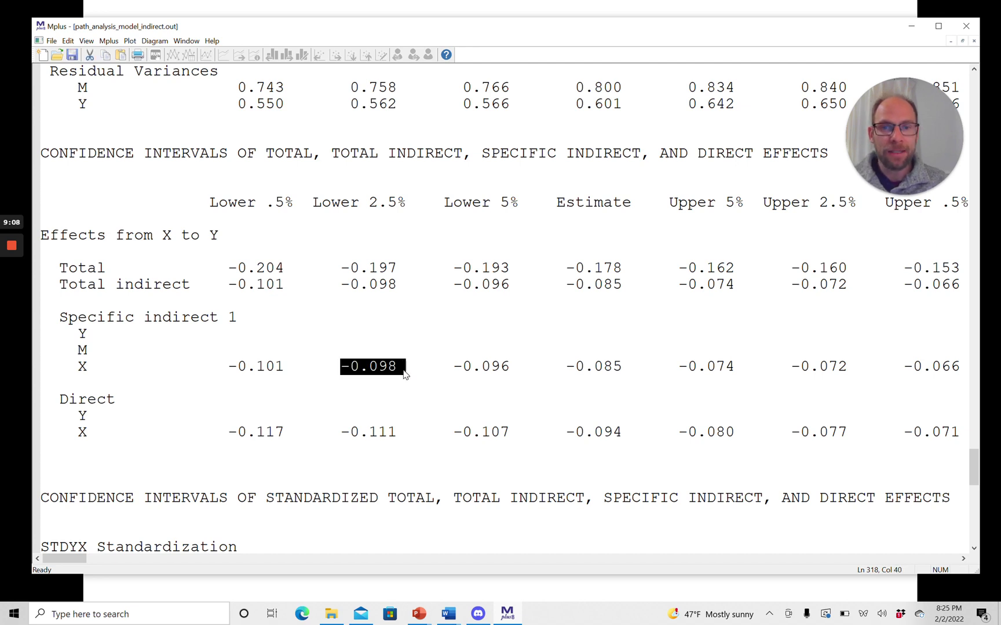
{"action": "key", "text": "ctrl+c"}
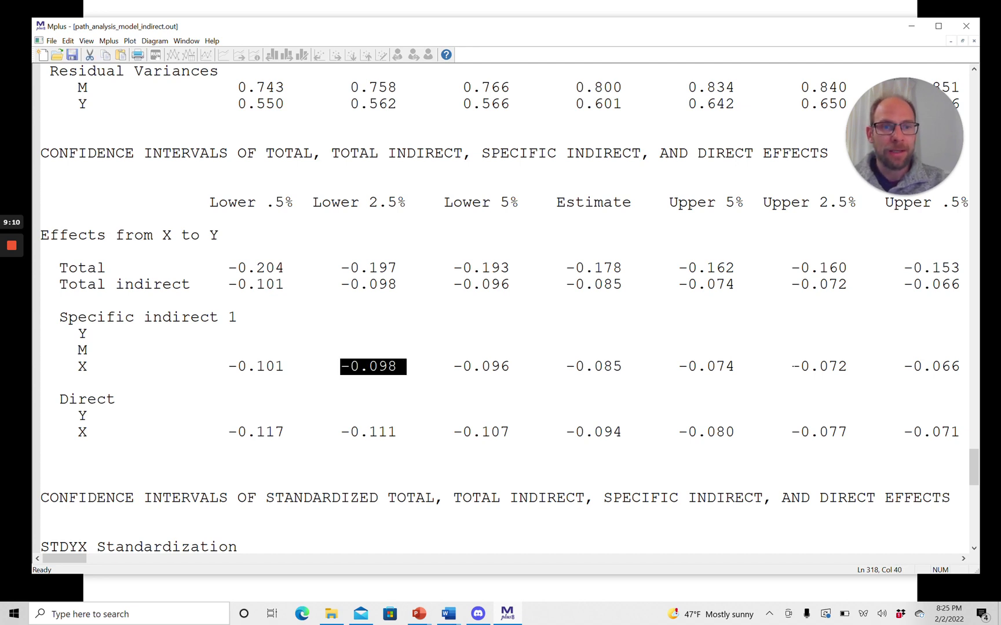
{"action": "left_click_drag", "start_coordinate": [792, 366], "coordinate": [849, 369]}
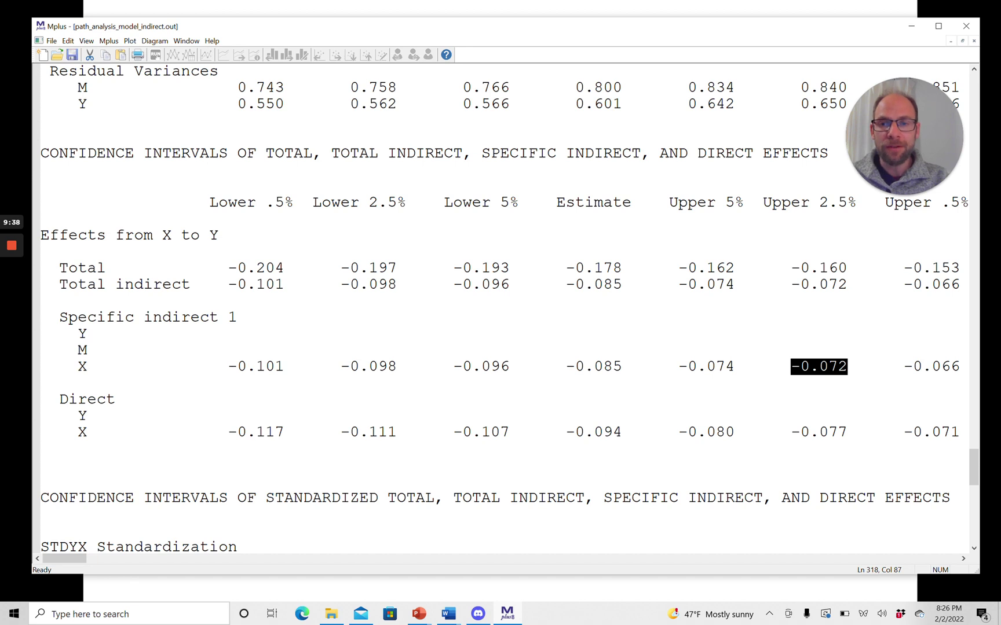
{"action": "left_click_drag", "start_coordinate": [227, 366], "coordinate": [283, 370]}
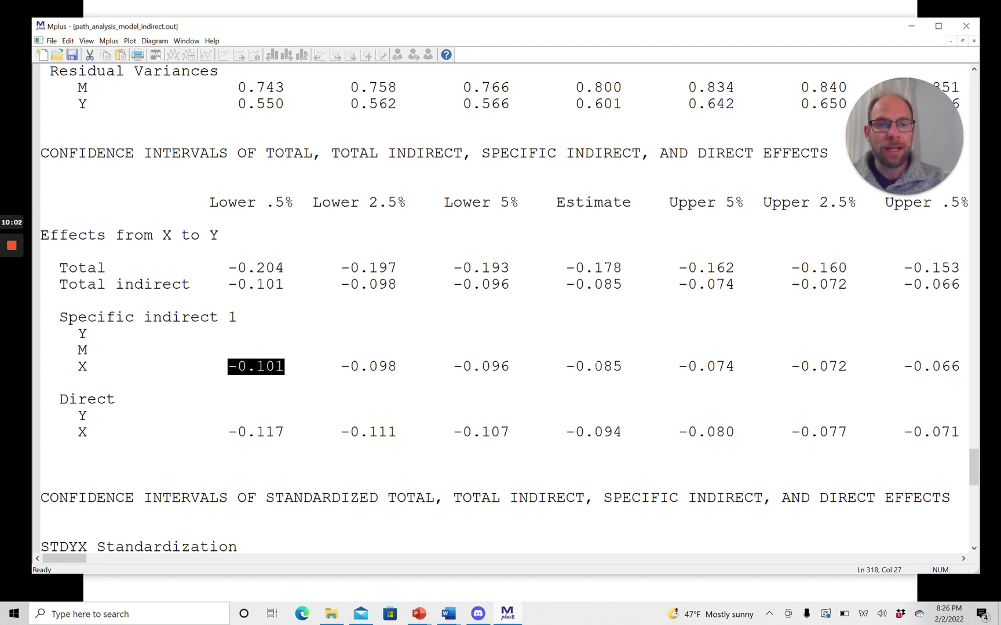
{"action": "left_click_drag", "start_coordinate": [904, 366], "coordinate": [954, 367]}
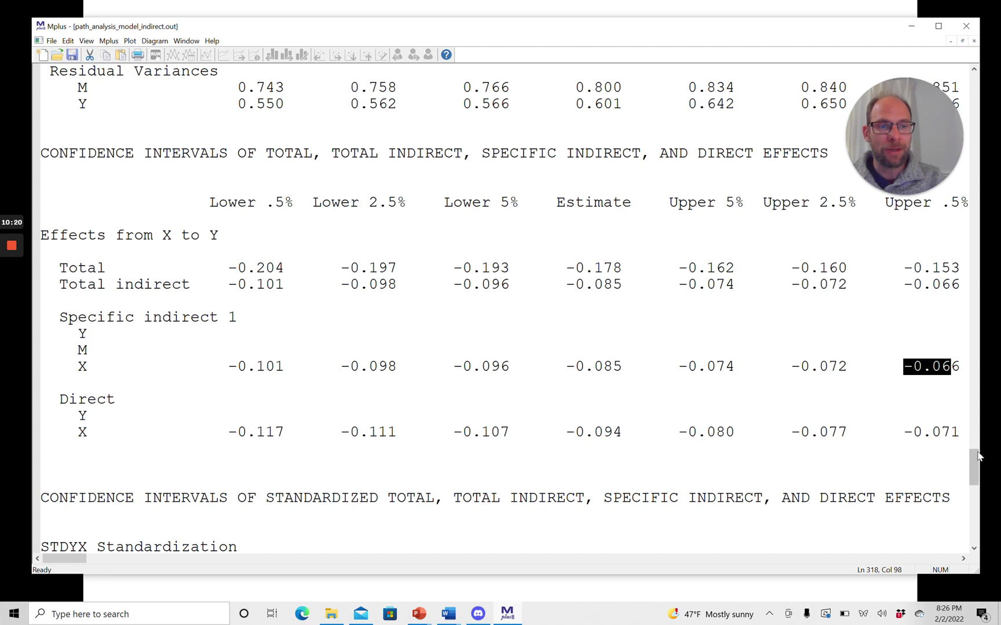
{"action": "left_click_drag", "start_coordinate": [974, 461], "coordinate": [974, 485]}
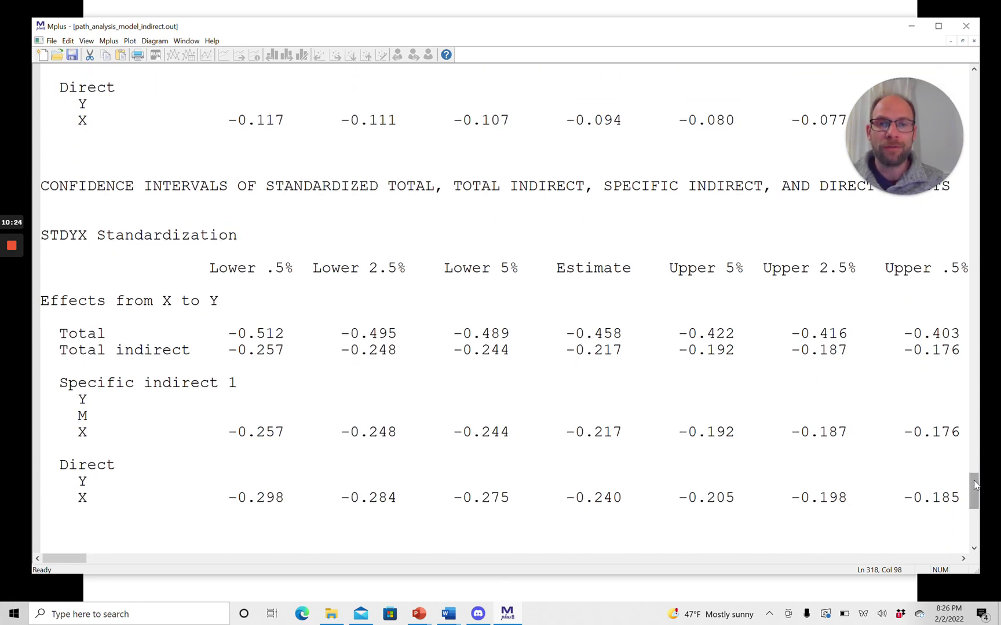